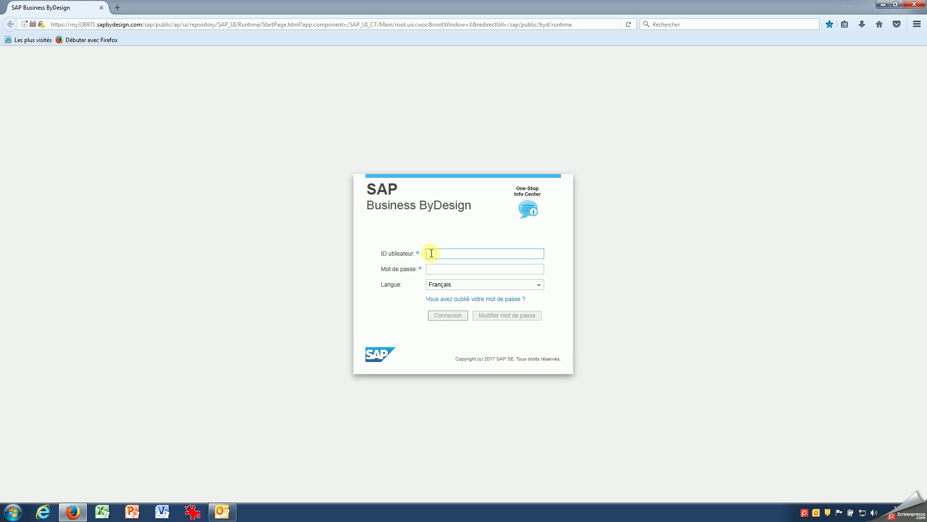
Log in to ByDesign with the user's ID and account password
type("s")
type("via")
type("ud")
left_click(452, 269)
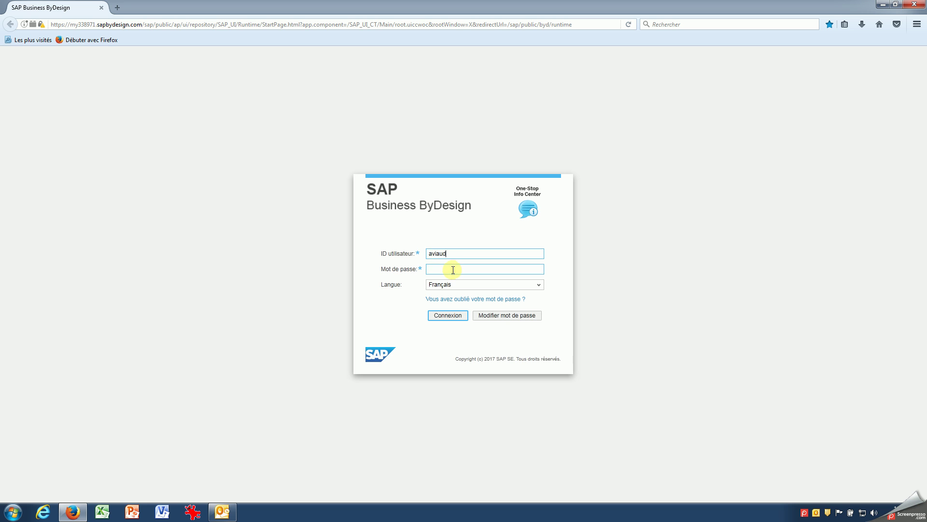
type("••••••")
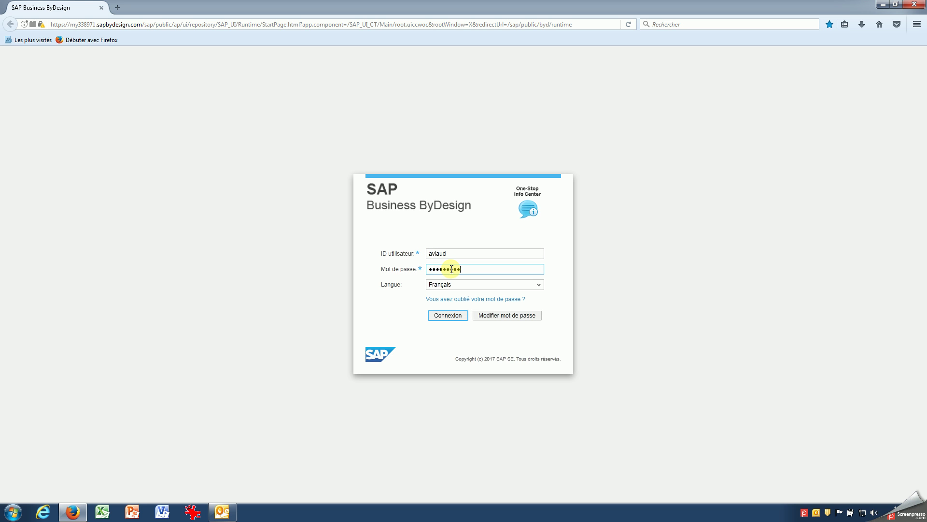
left_click(445, 317)
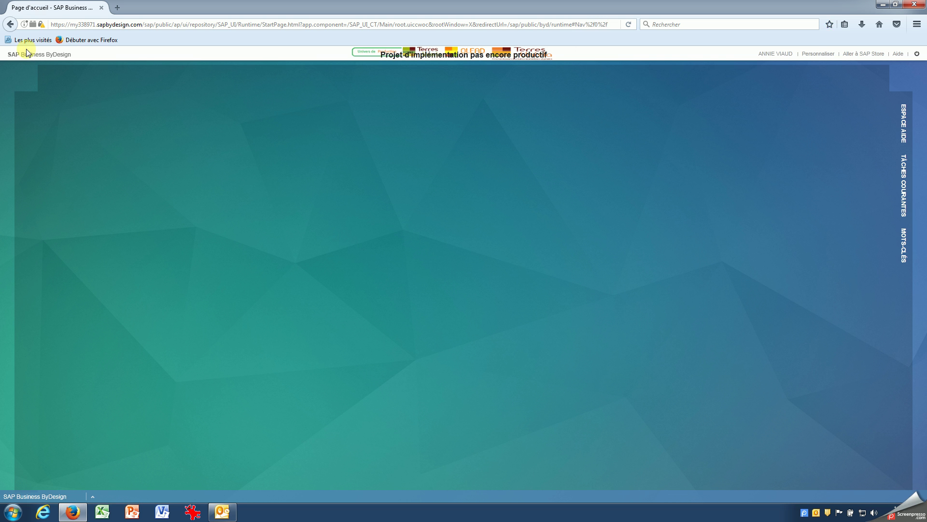
Go to Libres-services and start a Nouveau décompte des frais under Frais
mouse_move(58, 77)
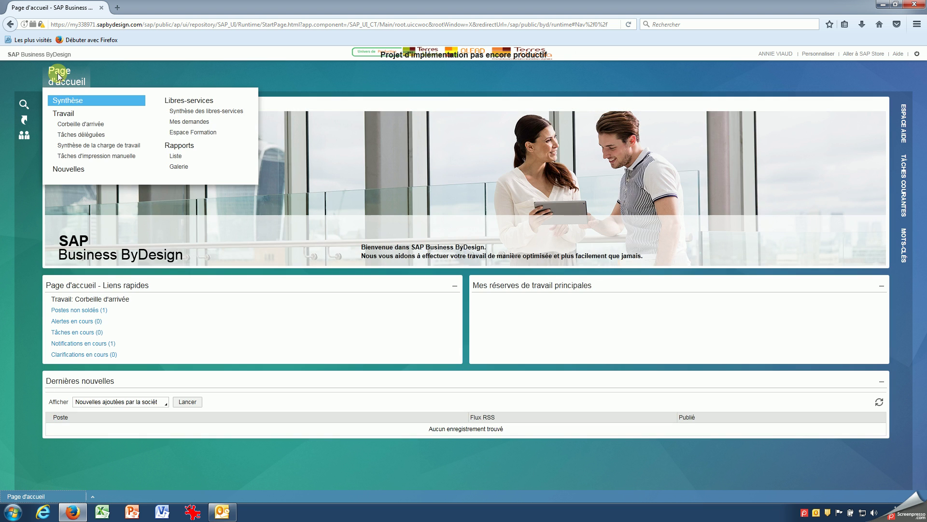
left_click(181, 103)
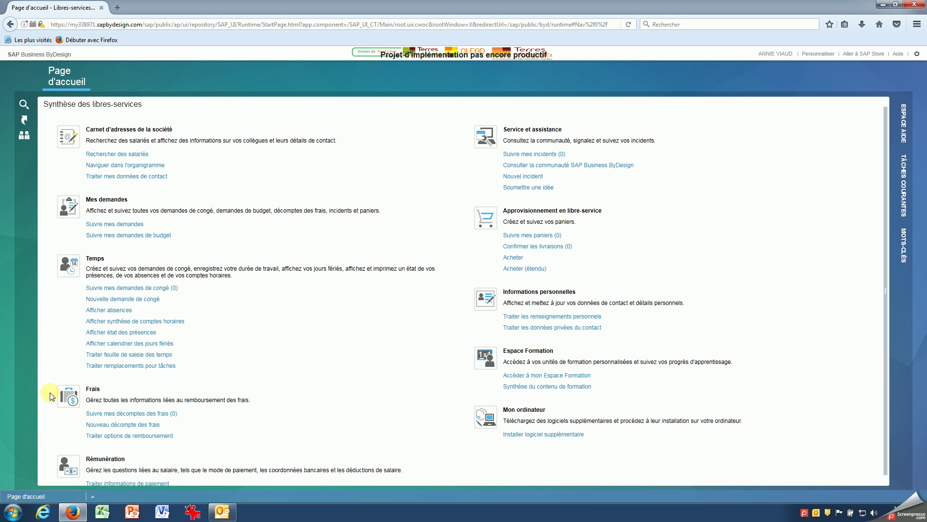
left_click(107, 423)
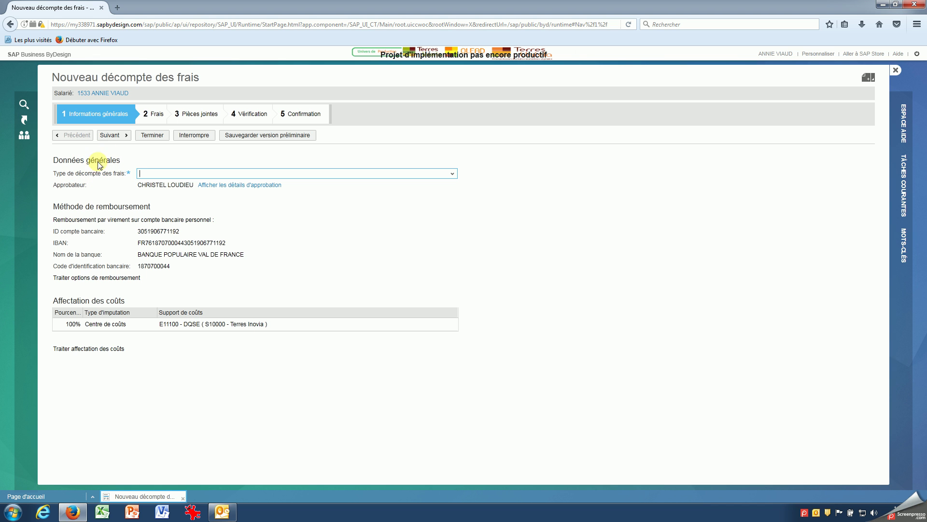
Choose Déplacement professionnel as the report type with reason Réunion
left_click(453, 174)
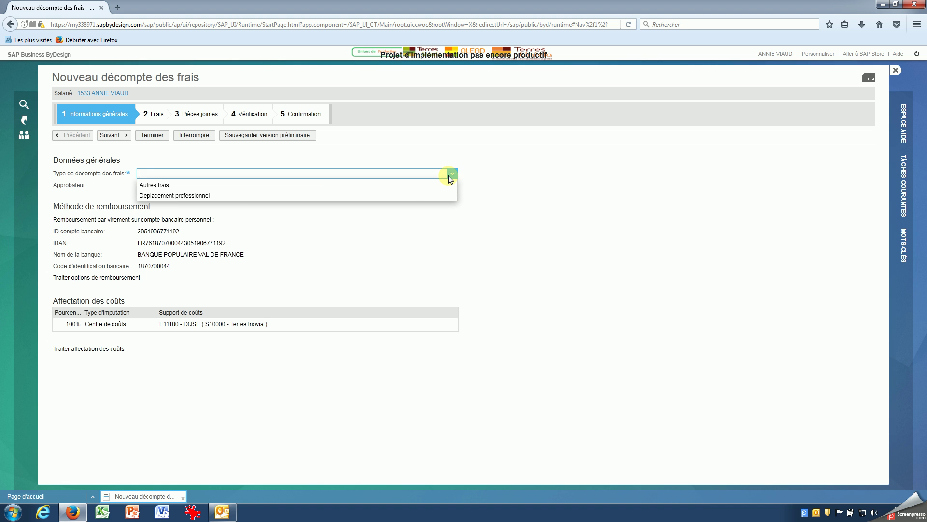
left_click(201, 196)
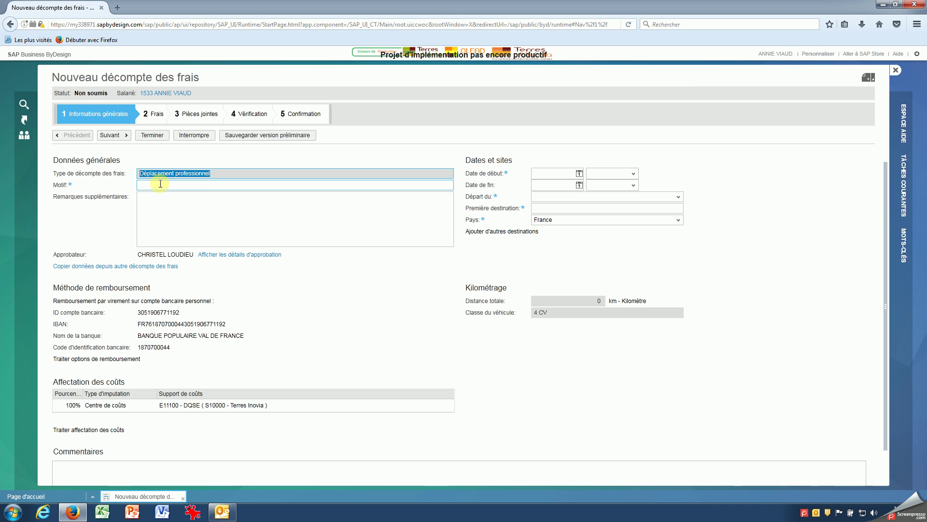
left_click(154, 183)
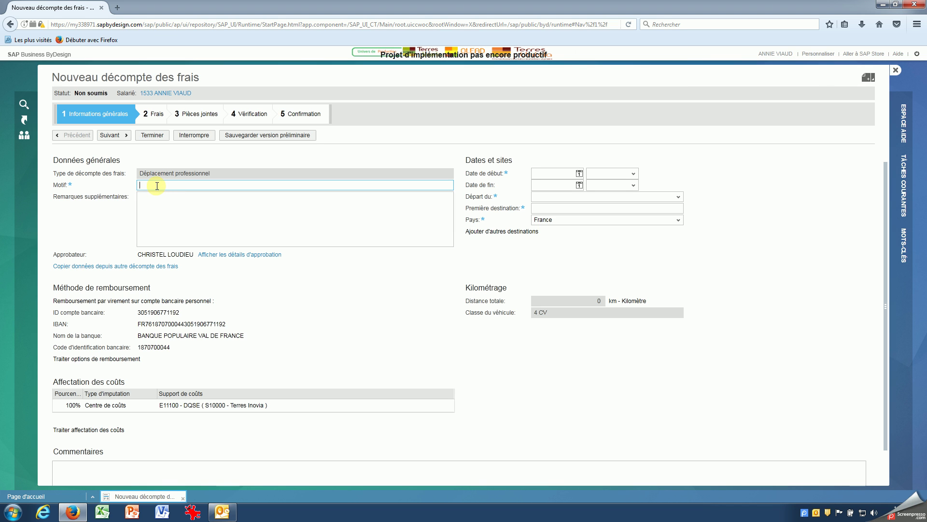
type("Réunion")
Set the trip from 03.04.2017 to 04.04.2017, departing from Domicile with destination Mons
left_click(579, 173)
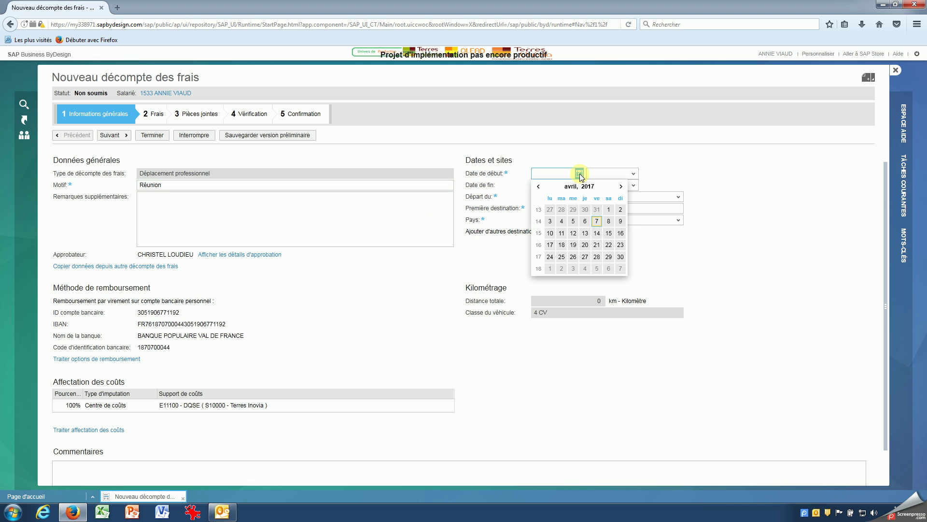
left_click(550, 221)
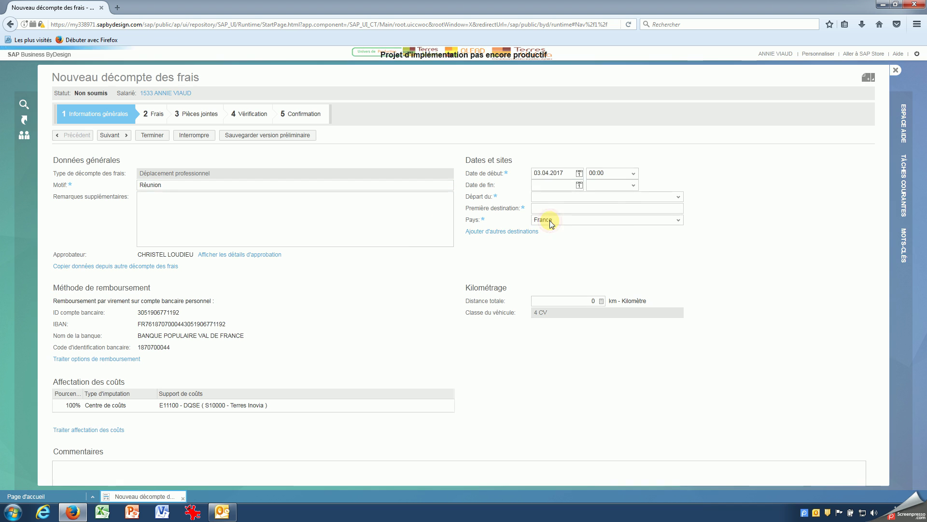
left_click(578, 185)
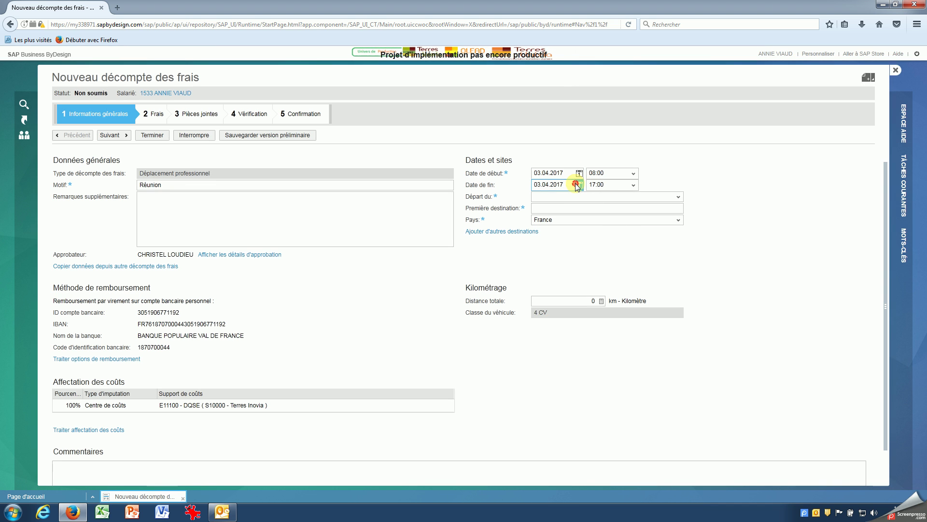
left_click(562, 234)
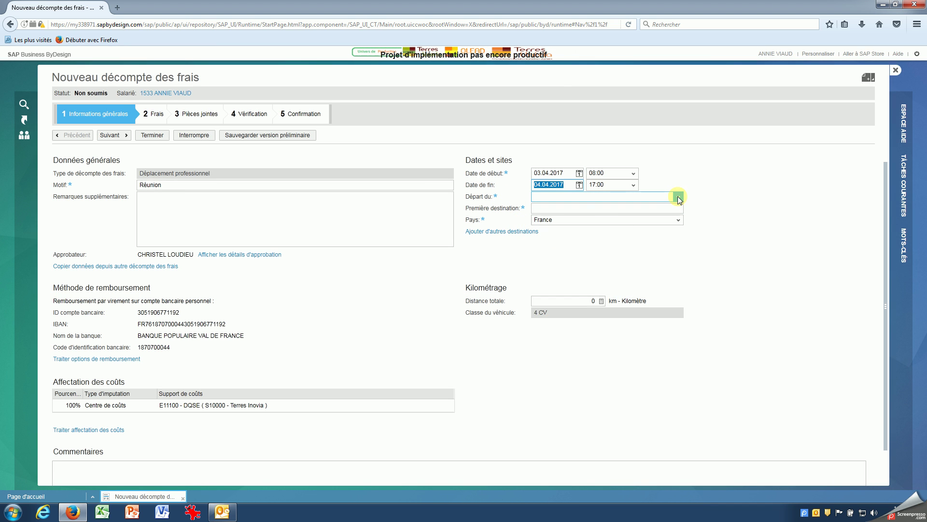
left_click(678, 197)
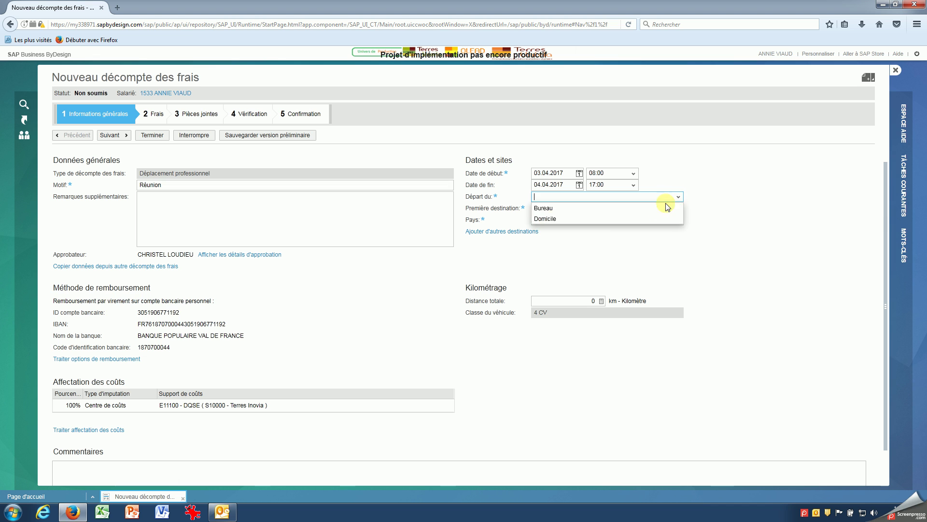
left_click(553, 219)
left_click(575, 208)
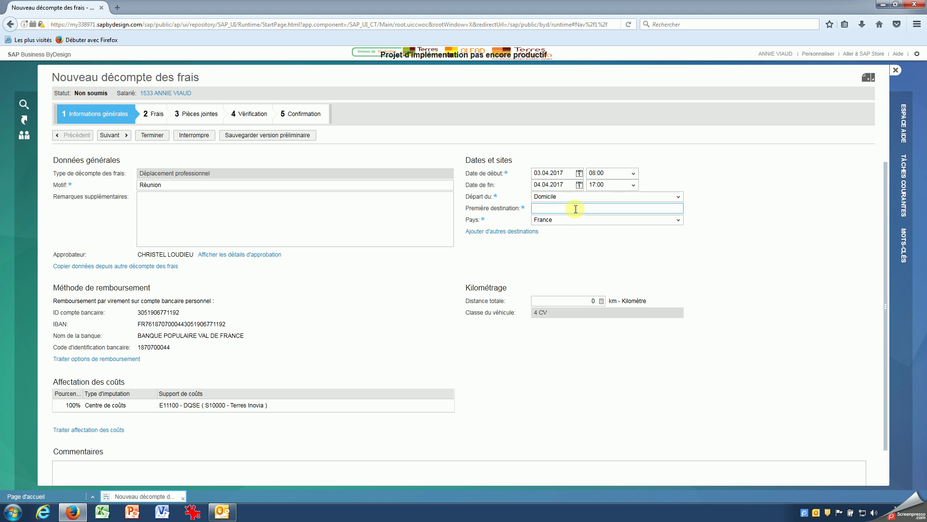
type("Mons")
On the Frais step, add line 001: Dîner, 03.04.2017, 27,00 EUR, and show its cost allocation
left_click(117, 139)
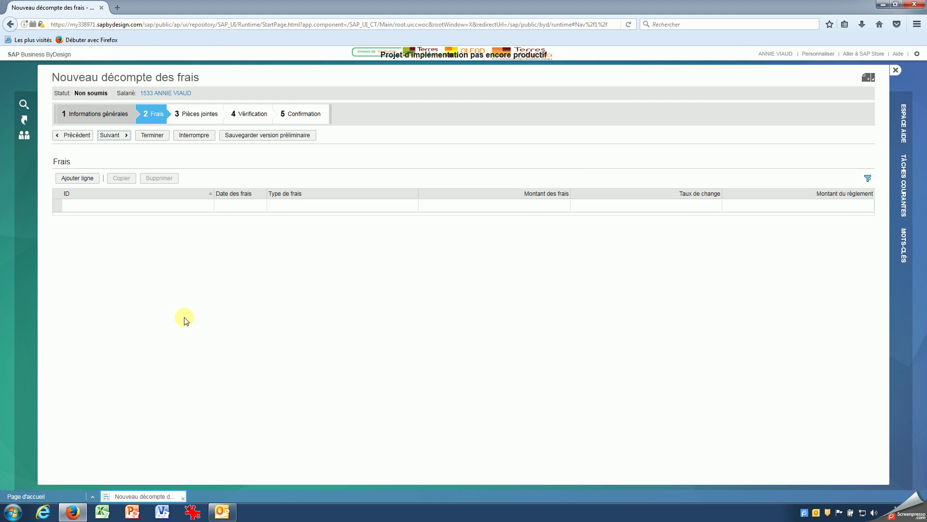
left_click(84, 182)
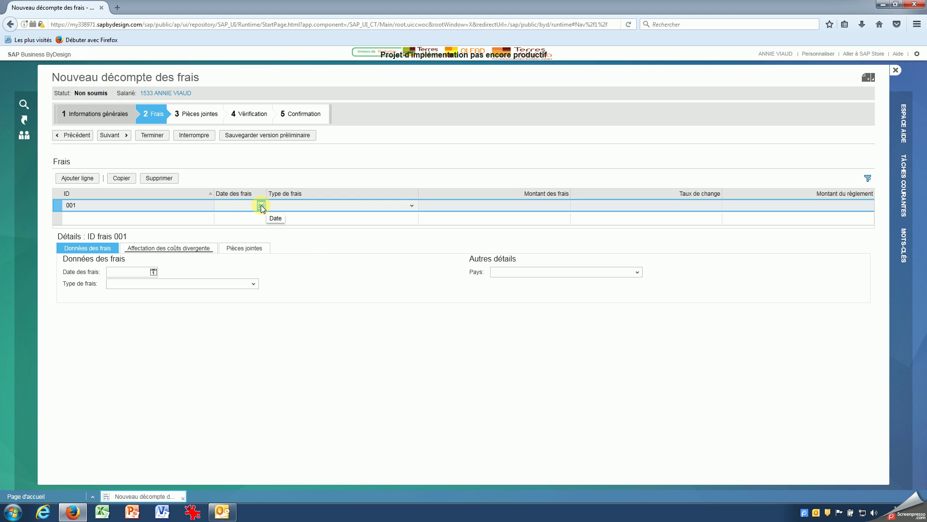
left_click(261, 206)
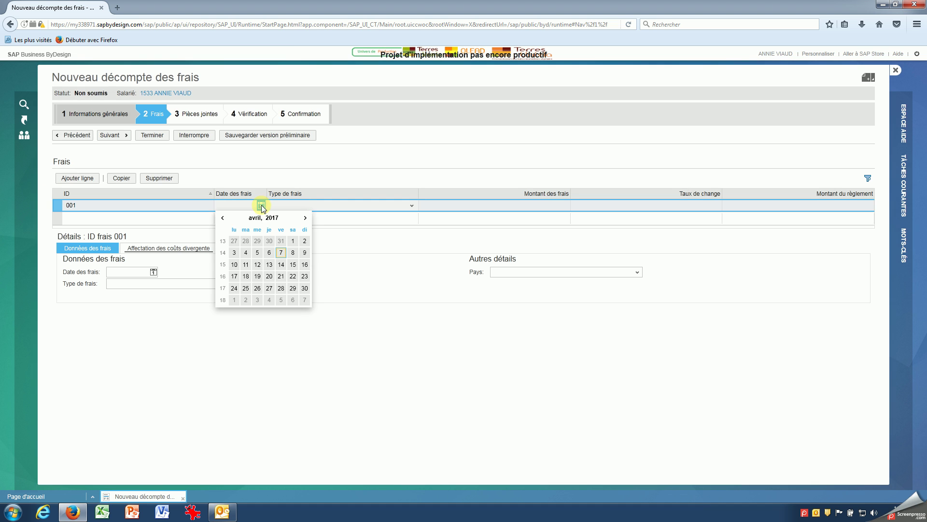
left_click(234, 253)
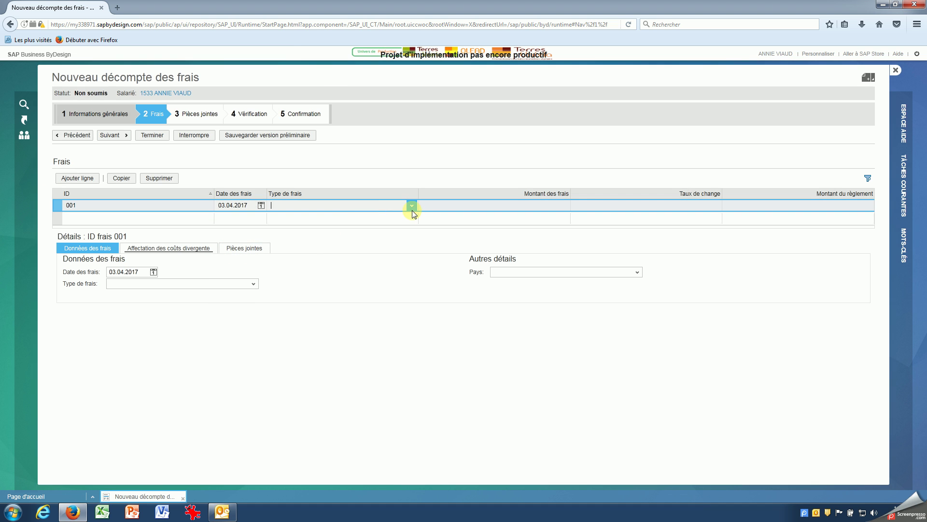
left_click(412, 205)
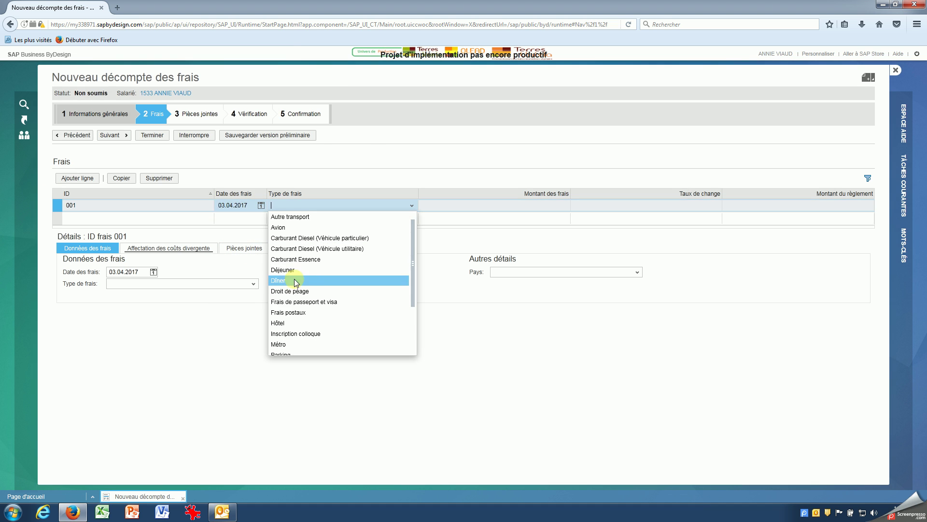
left_click(279, 281)
left_click(543, 207)
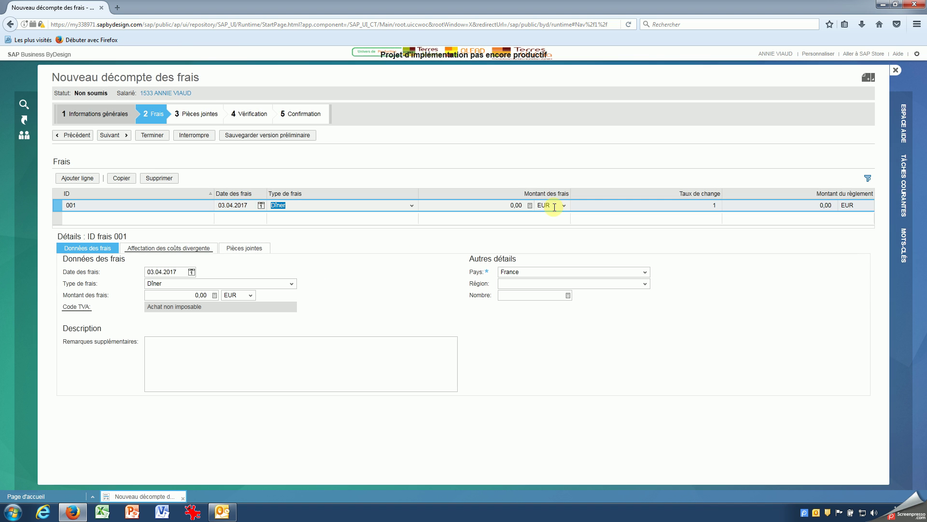
double_click(513, 205)
left_click(513, 205)
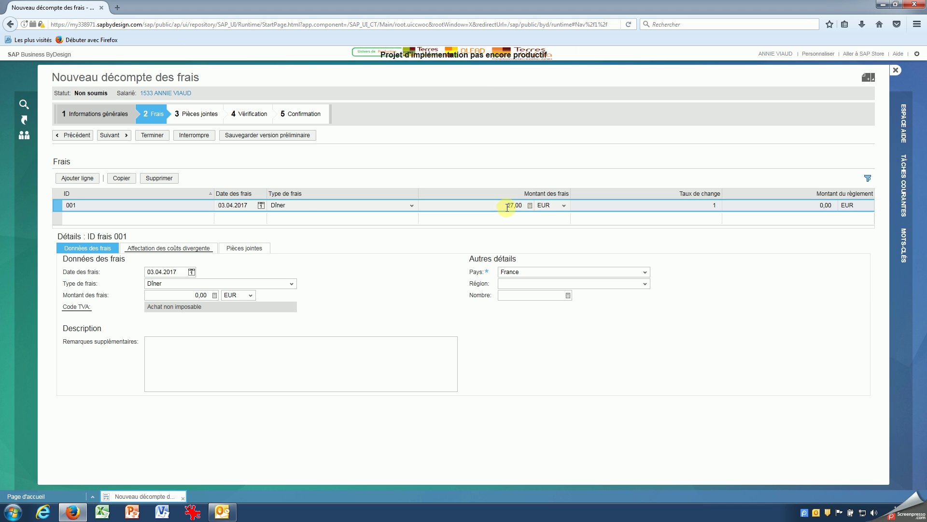
left_click(162, 249)
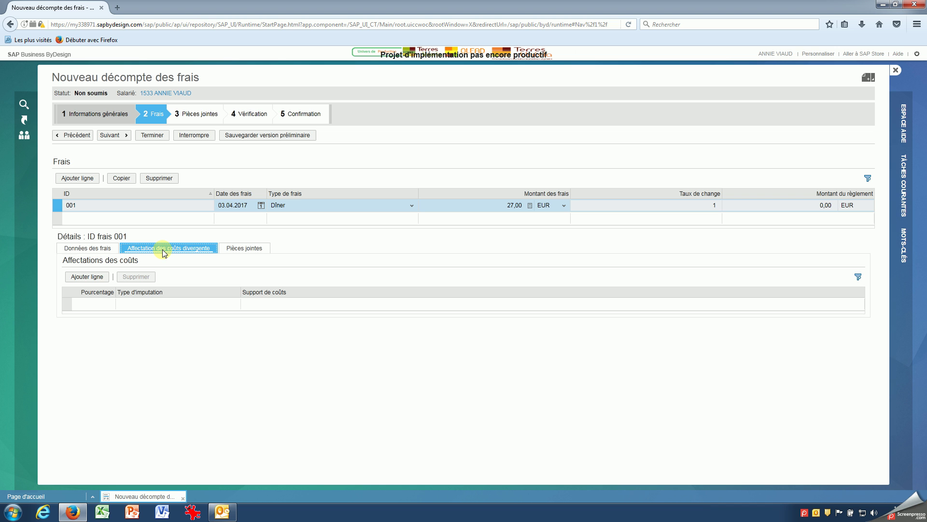
Allocate the dinner to project task A204002-2 (Enquêtes Soja), then add expense line 002
left_click(86, 276)
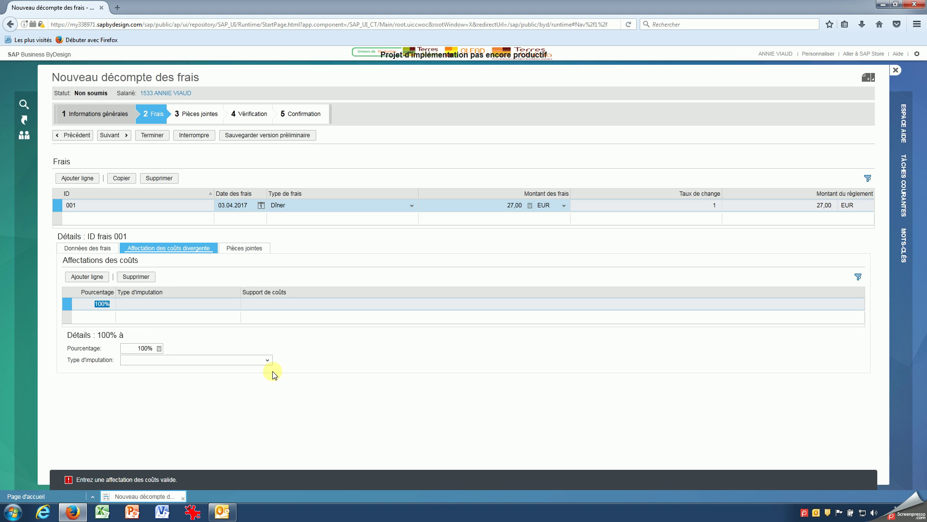
left_click(267, 360)
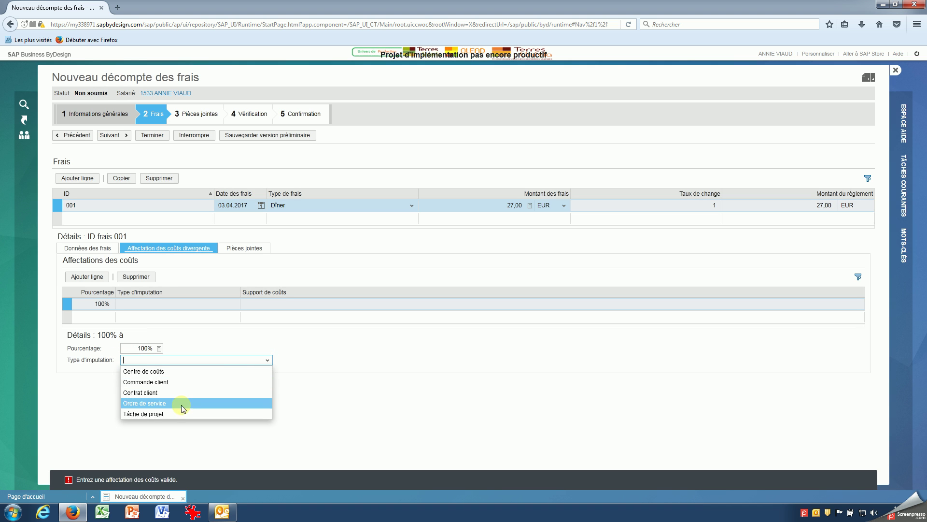
left_click(150, 413)
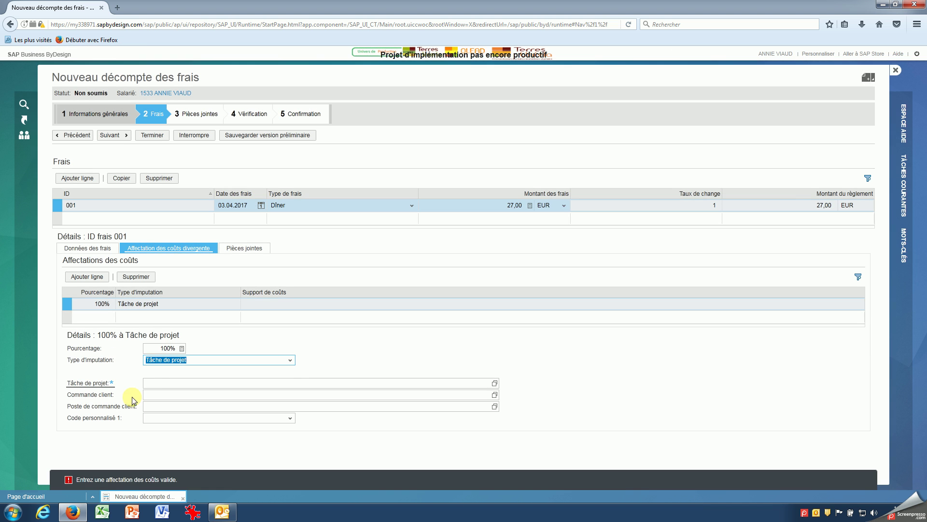
left_click(162, 383)
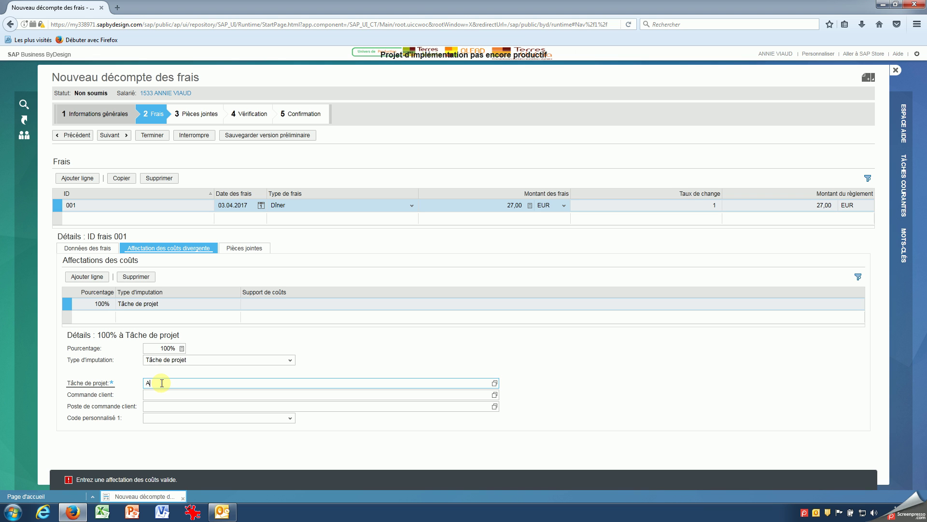
type("204")
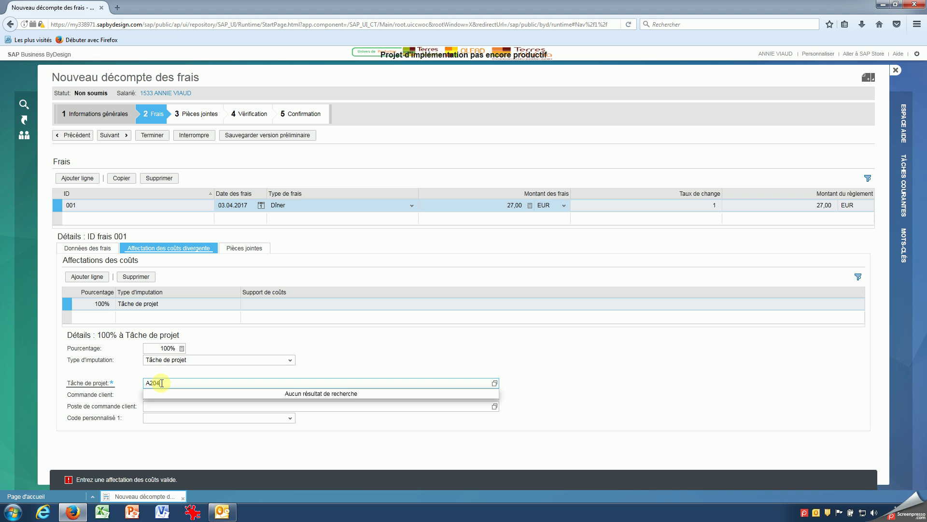
type("002-2")
key("Return")
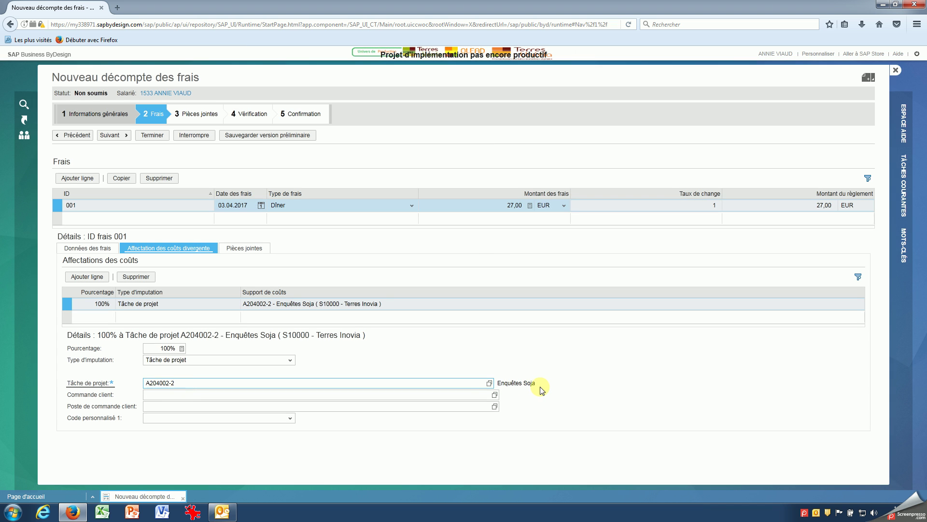
left_click(228, 207)
left_click(234, 218)
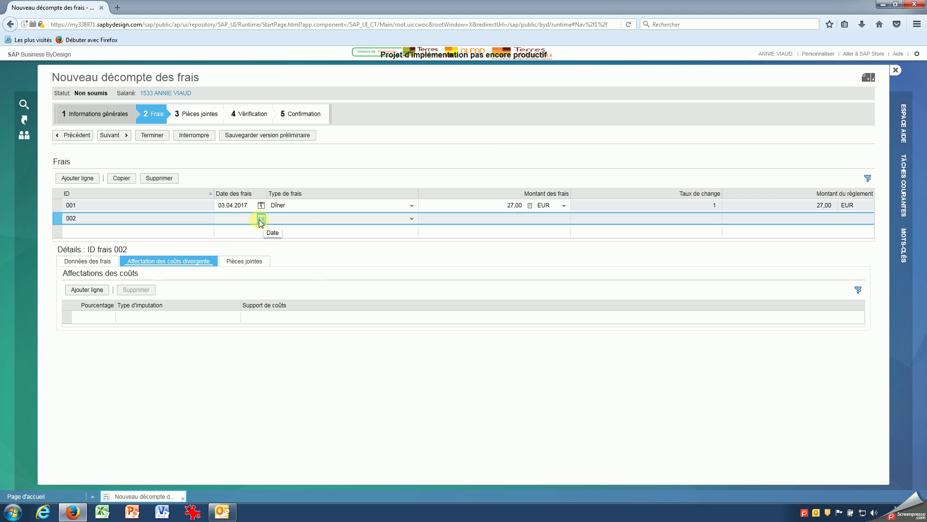
Make line 002 a 60,00 EUR Hôtel expense dated 03.04.2017 and add its allocation row
left_click(261, 219)
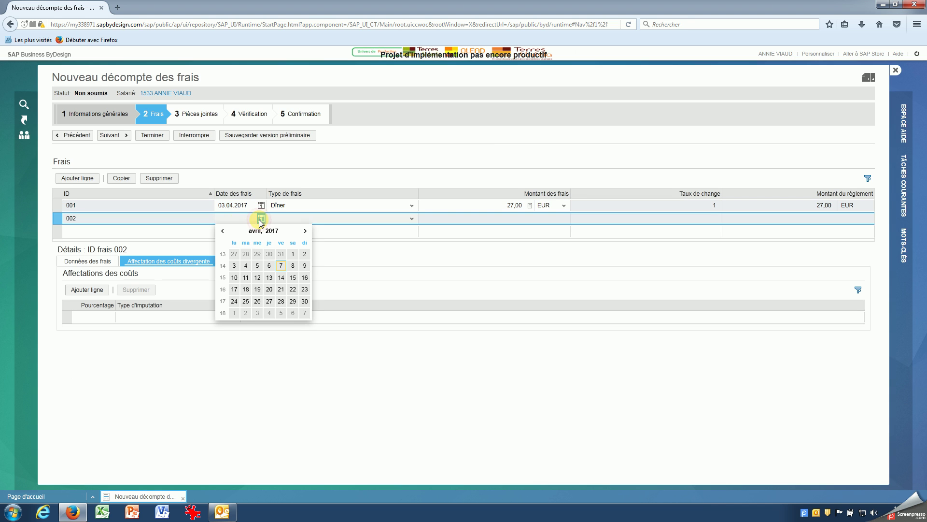
left_click(234, 266)
left_click(412, 219)
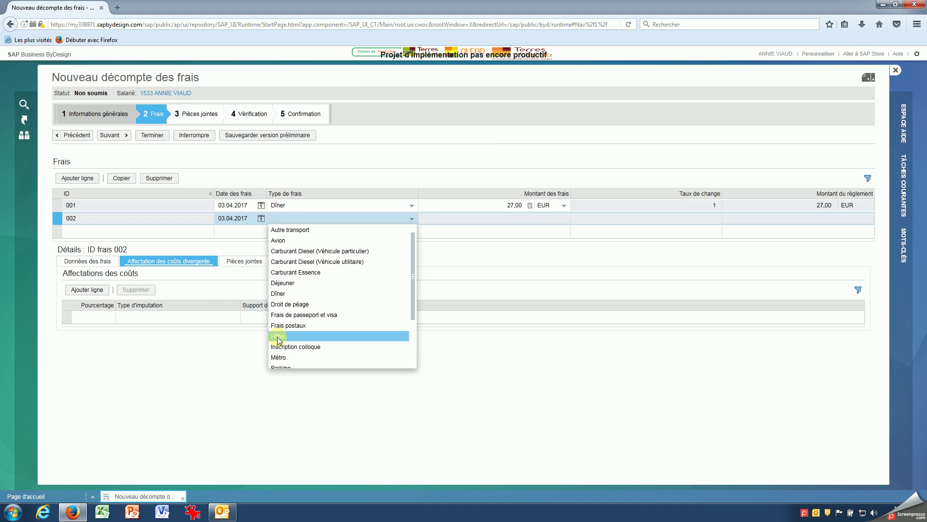
left_click(279, 336)
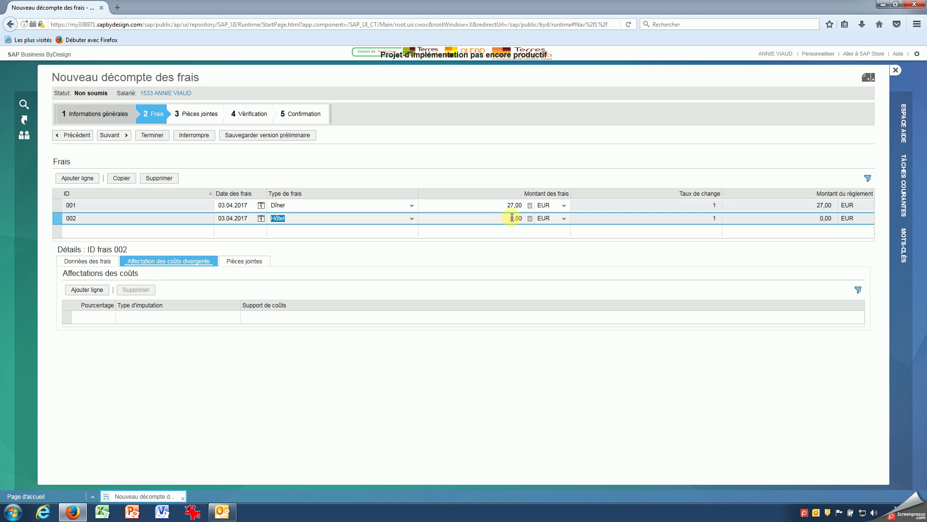
left_click(513, 217)
left_click(167, 264)
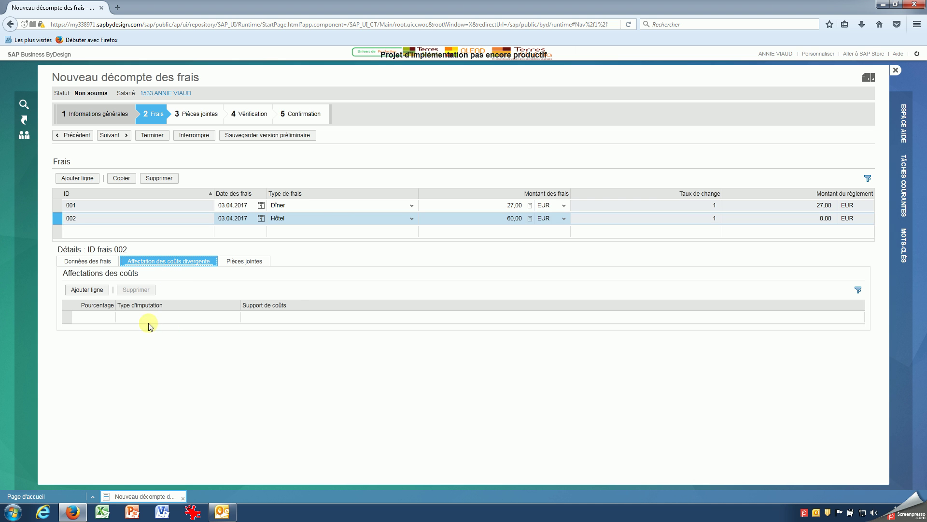
left_click(92, 291)
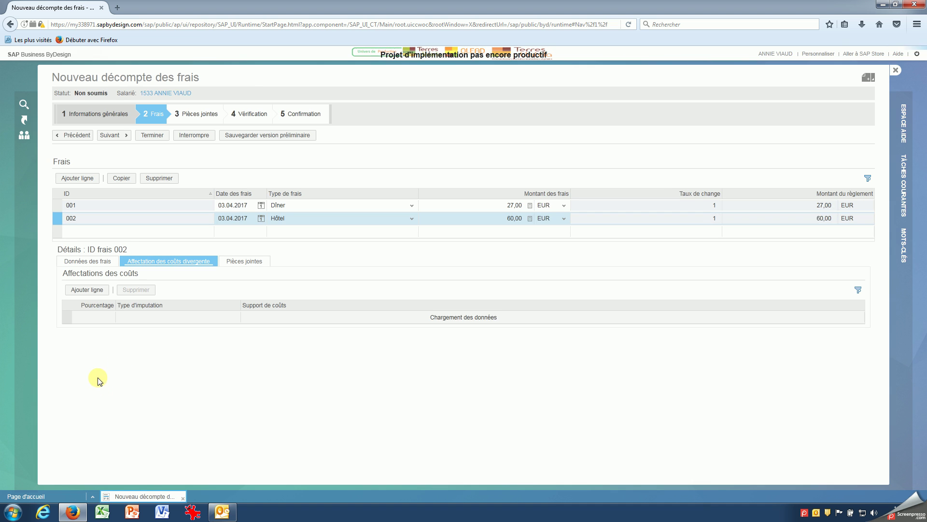
Allocate the hotel to project task C214002-1, save the draft and continue to attachments
left_click(267, 374)
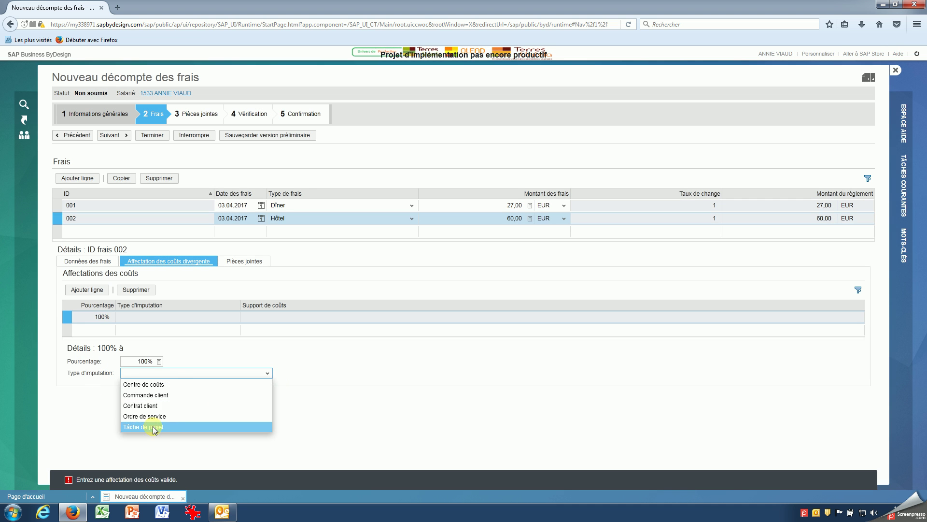
left_click(153, 428)
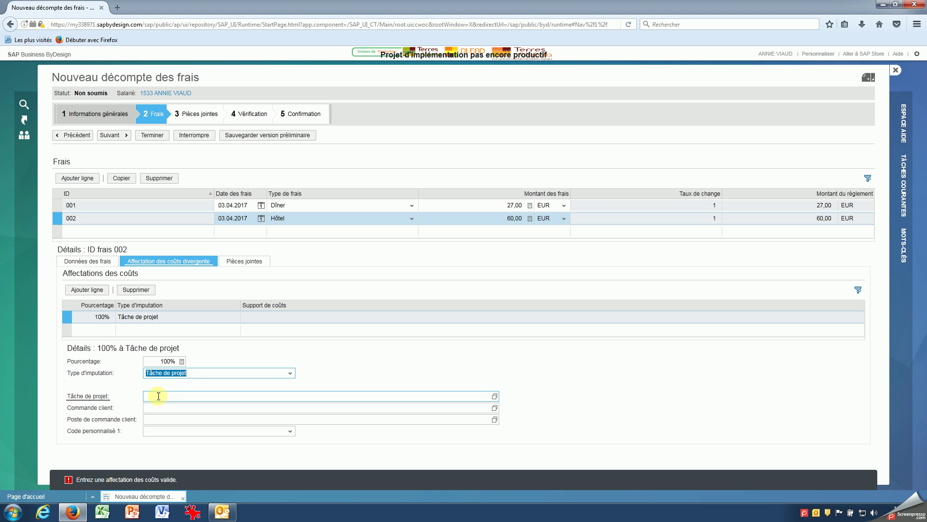
left_click(158, 396)
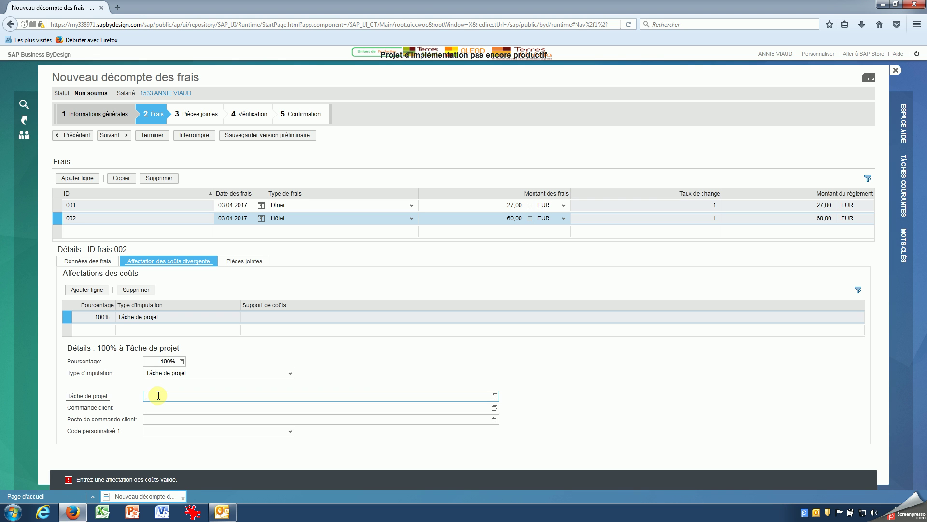
type("C21")
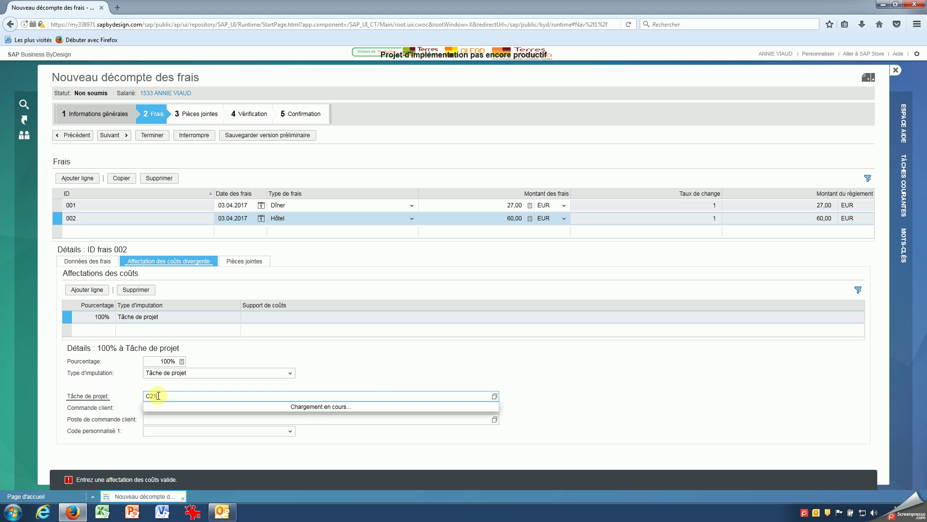
type("02-1")
key("Return")
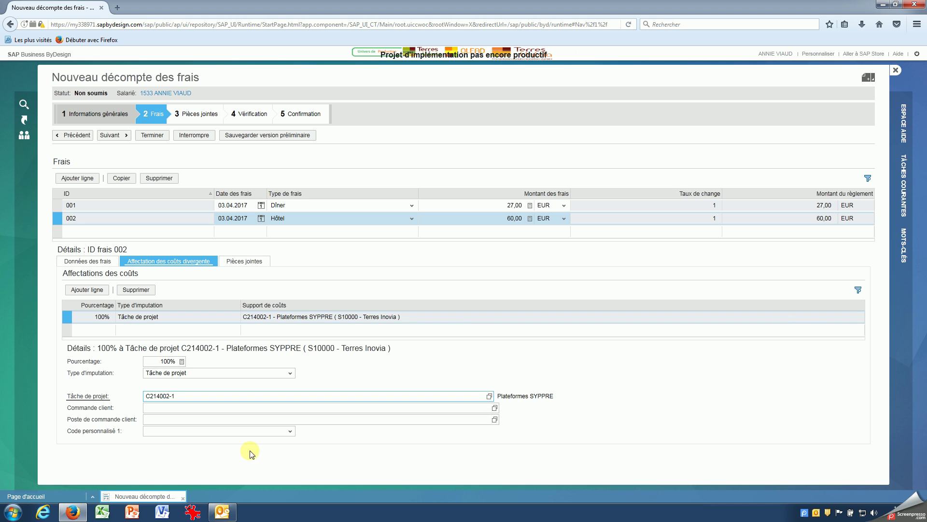
left_click(245, 138)
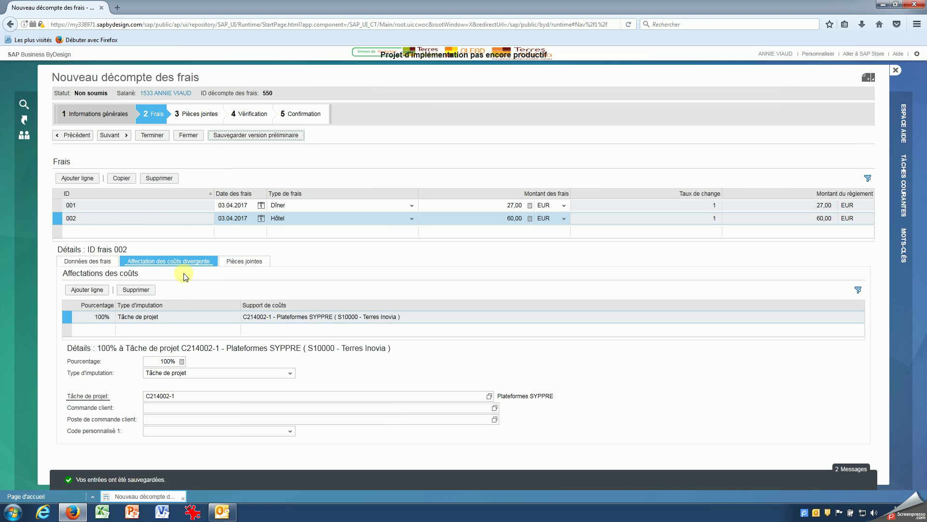
left_click(108, 137)
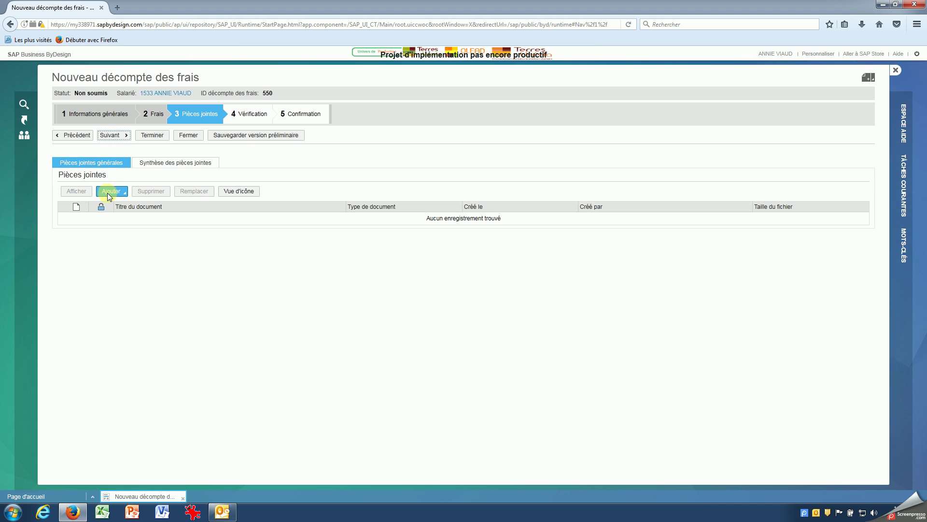
Attach the file Note de frais.pdf to the expense report
left_click(110, 193)
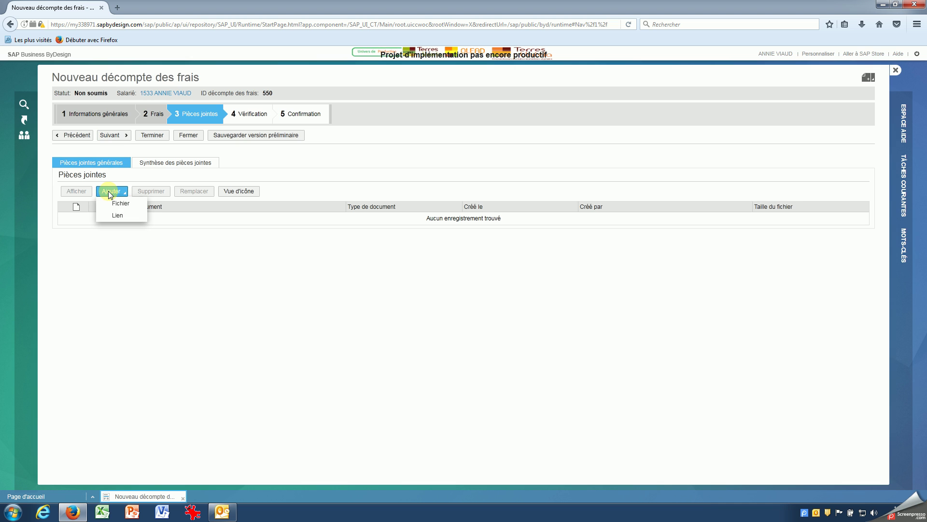
left_click(119, 204)
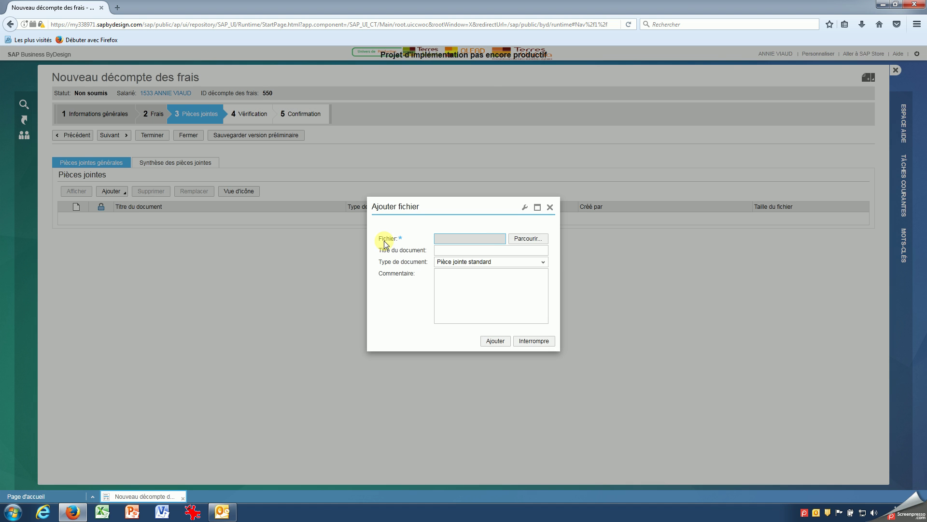
left_click(533, 240)
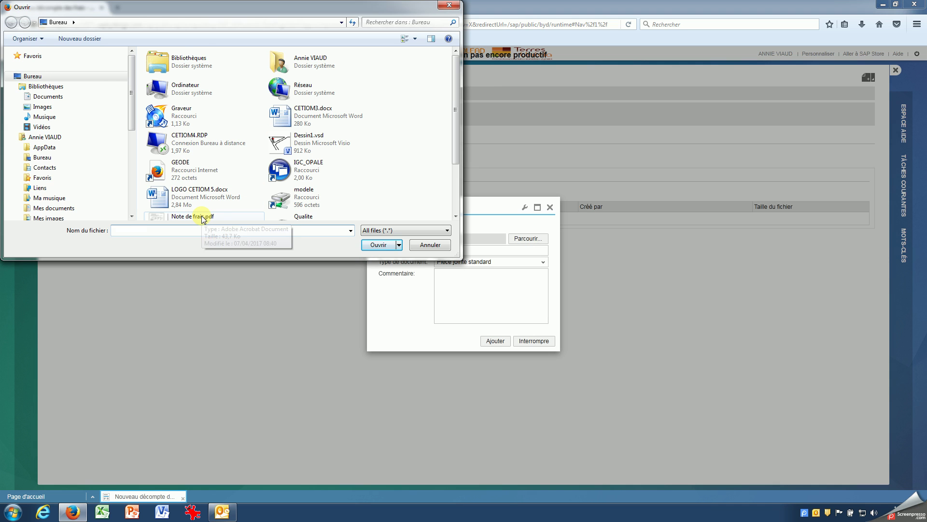
left_click(456, 216)
double_click(196, 200)
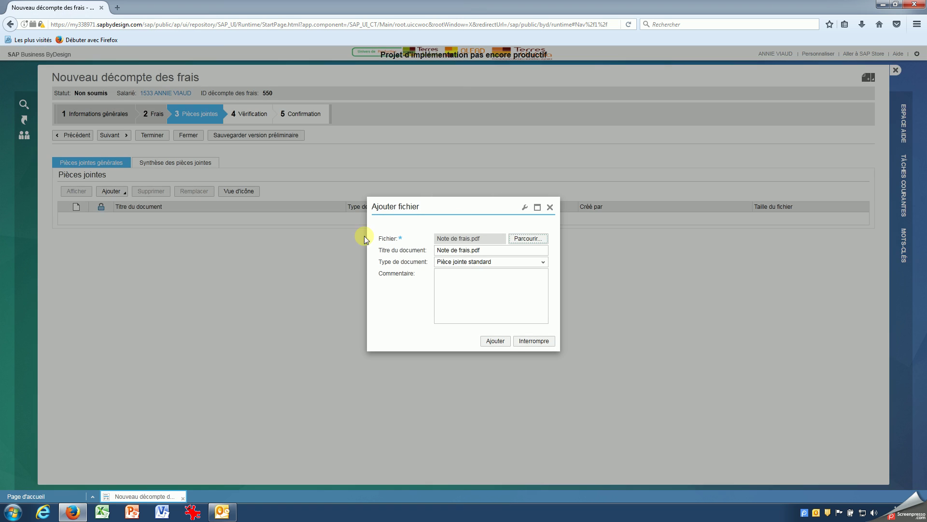
left_click(493, 344)
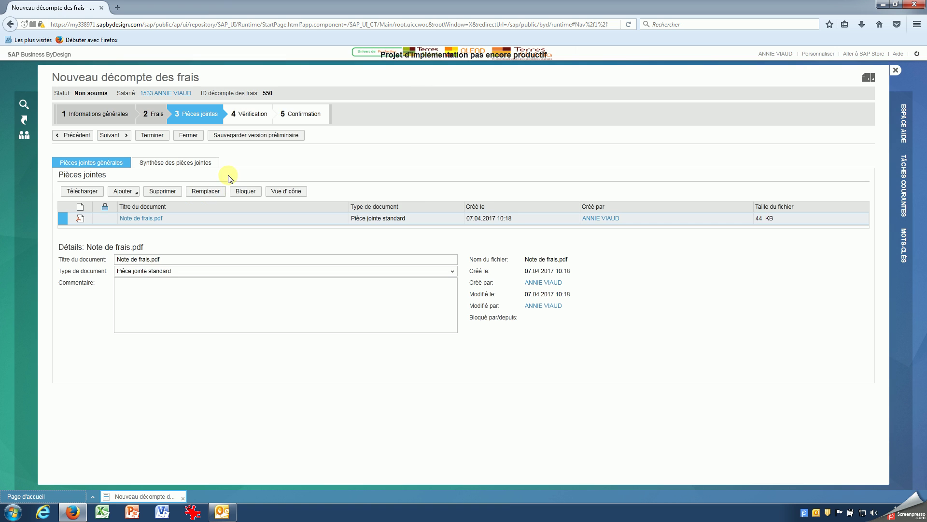
Save and submit report 550, then open the Détails de remboursement PDF preview
left_click(243, 136)
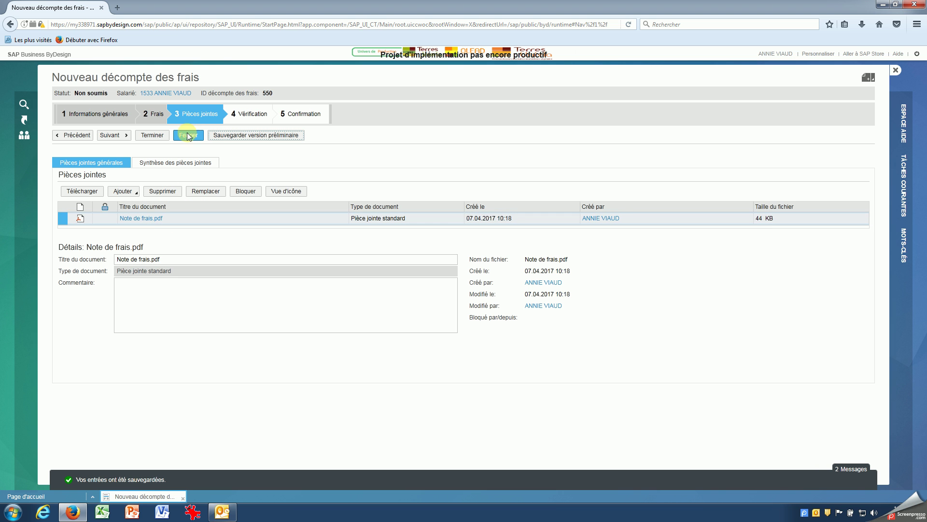
left_click(158, 137)
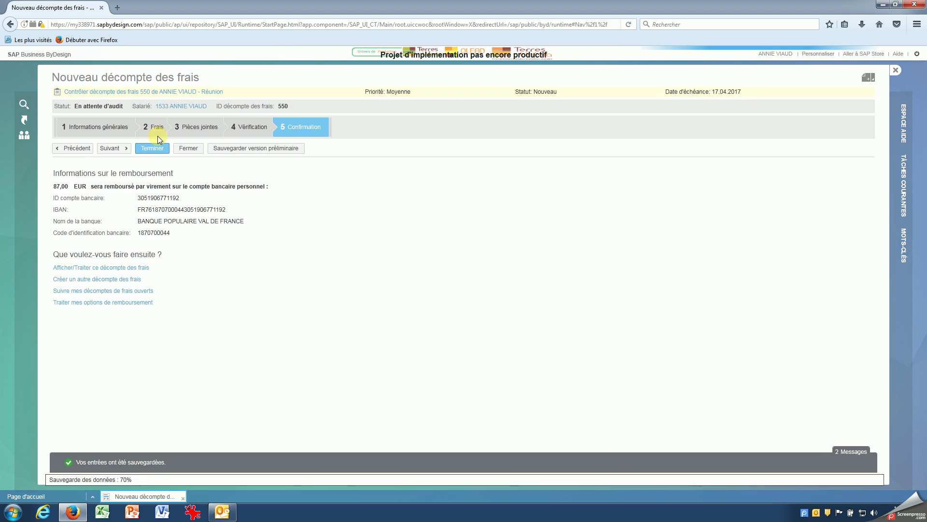
left_click(326, 150)
left_click(333, 160)
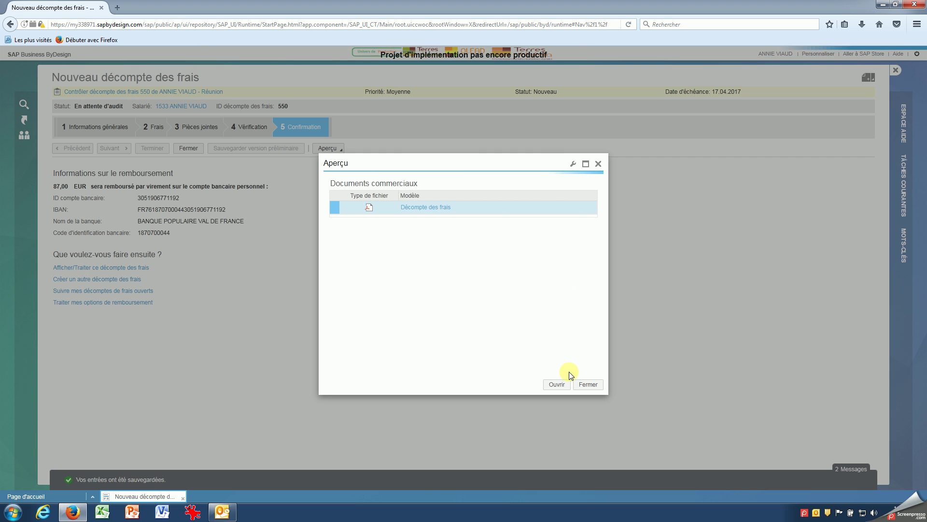
left_click(560, 383)
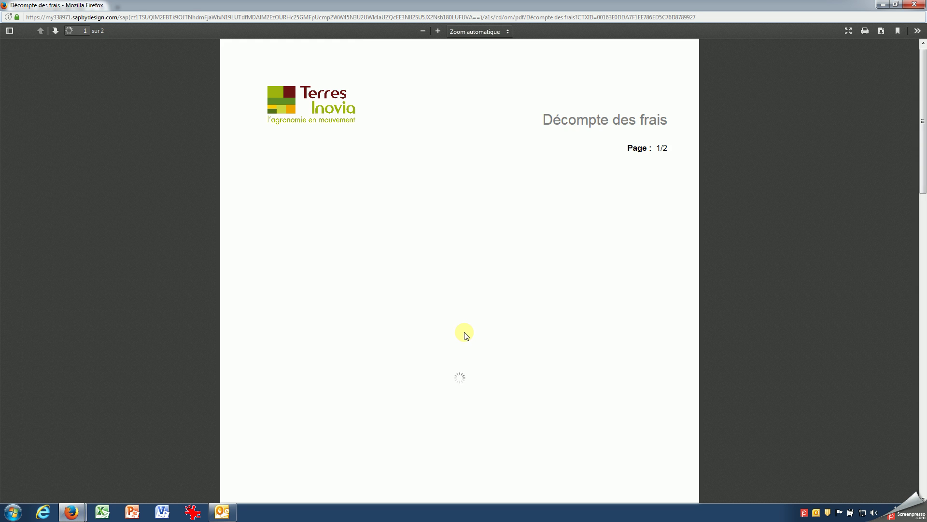
Review the two-page Décompte des frais PDF for allocations and totals, then close Firefox
scroll(462, 333, "down", 3)
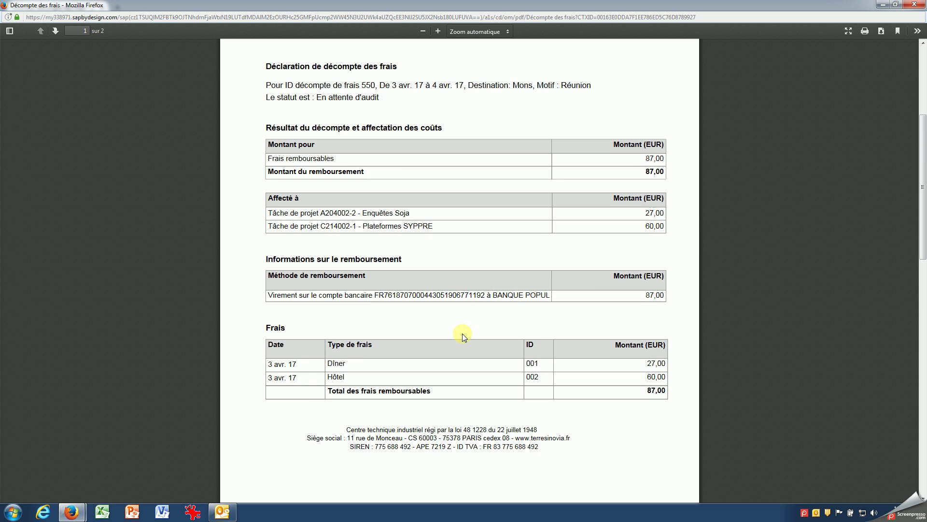
scroll(463, 333, "down", 3)
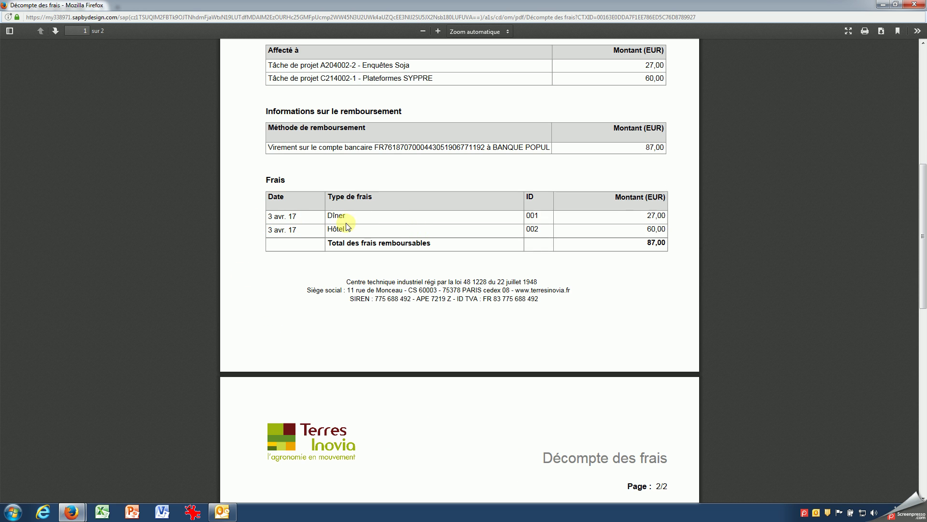
scroll(346, 228, "up", 6)
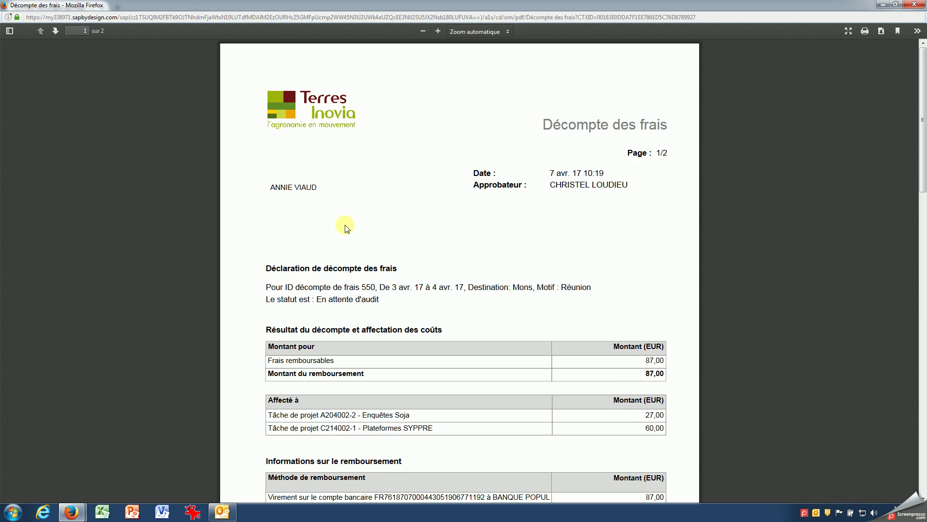
left_click(916, 5)
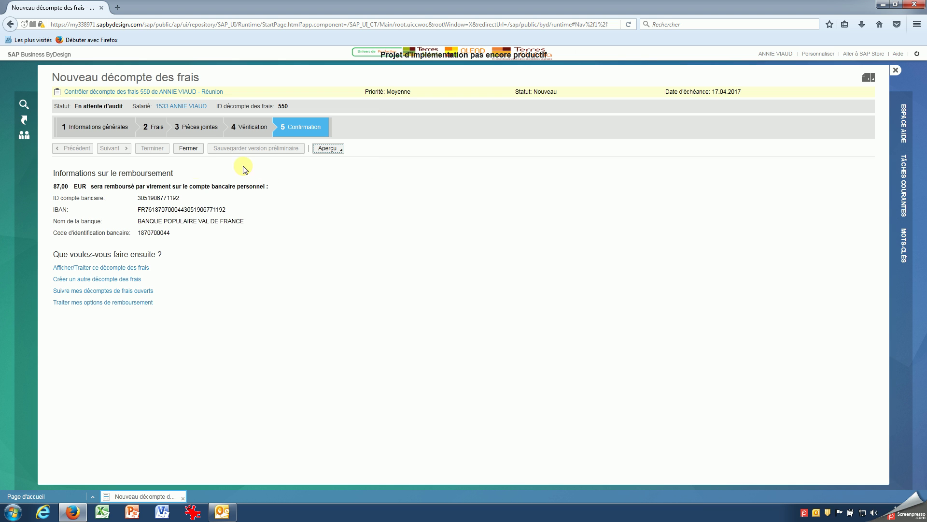
Close report 550 and view it in Suivre mes décomptes des frais as awaiting audit, 87,00 EUR
left_click(189, 149)
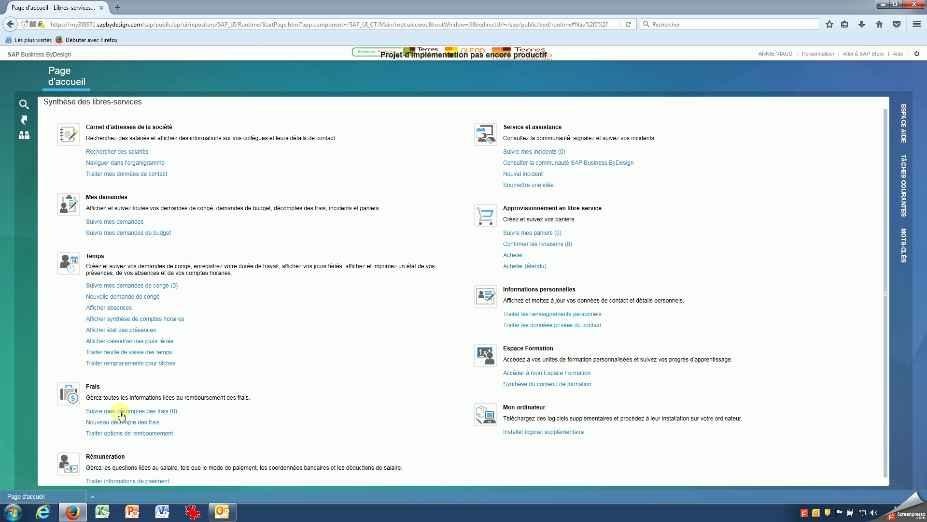
left_click(121, 411)
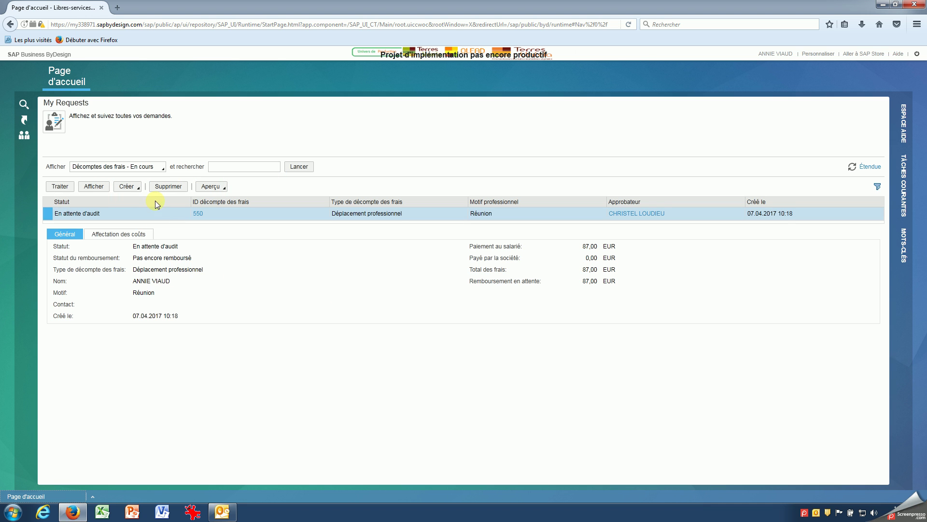
With report 550 selected, log out of the session and confirm Oui in the Déconnexion dialog
left_click(169, 187)
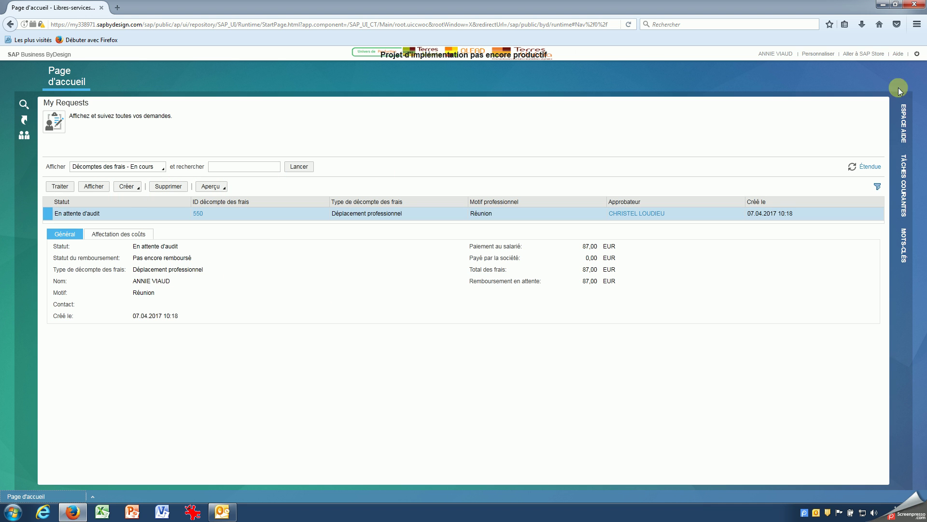
left_click(917, 53)
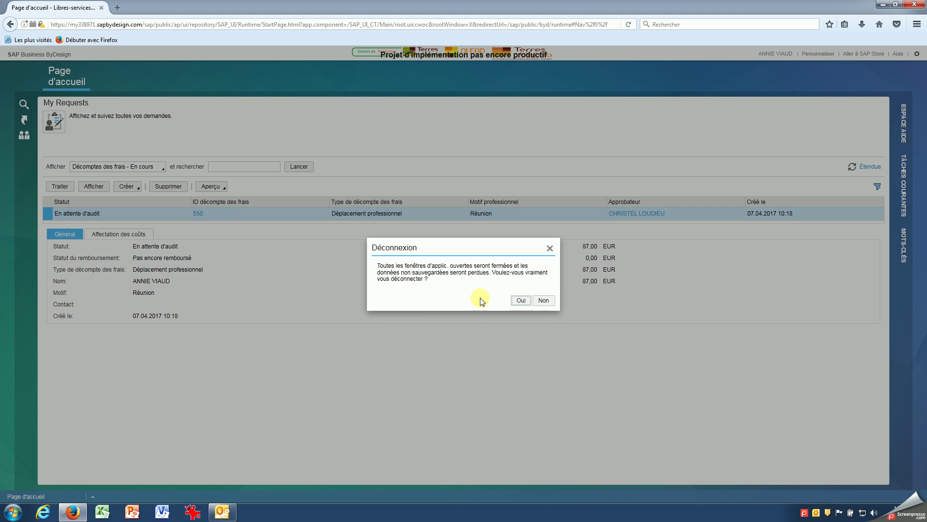
left_click(517, 301)
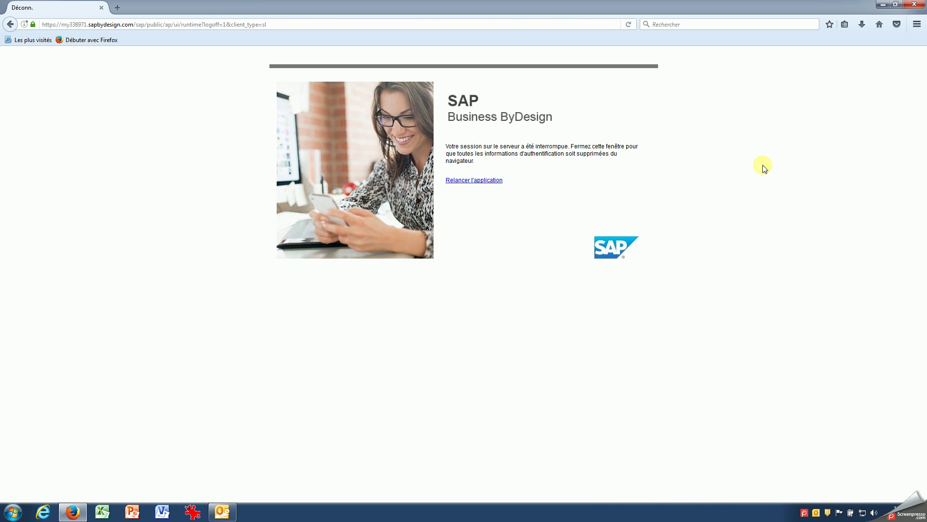